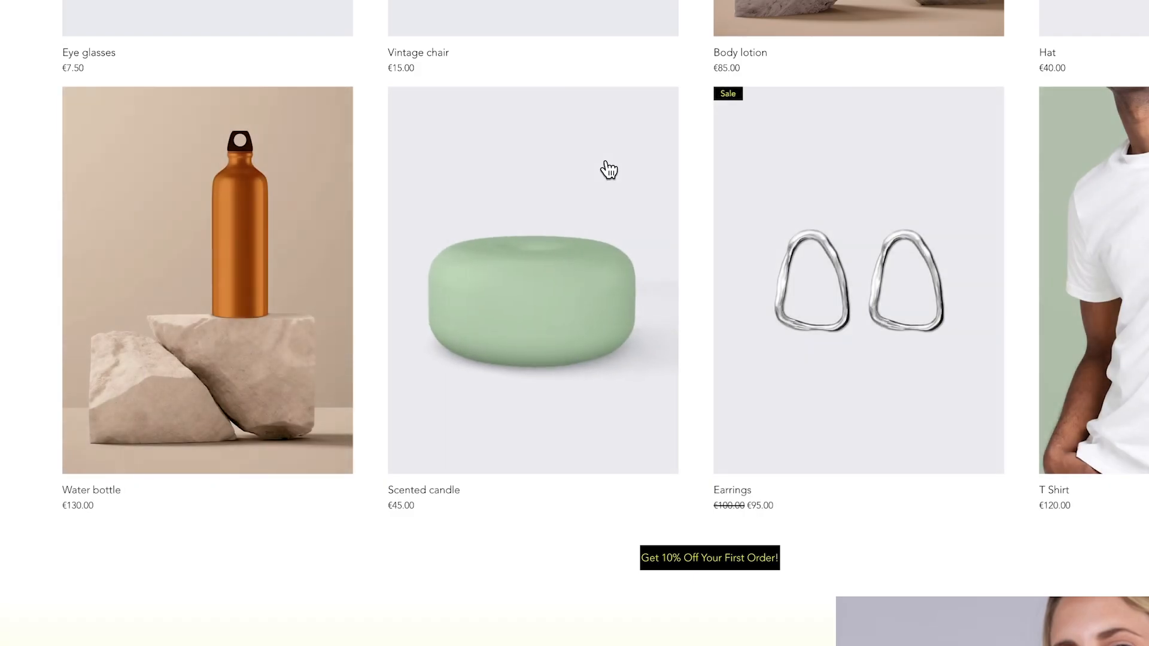
pyautogui.scroll(10, 607, 163)
pyautogui.scroll(10, 609, 169)
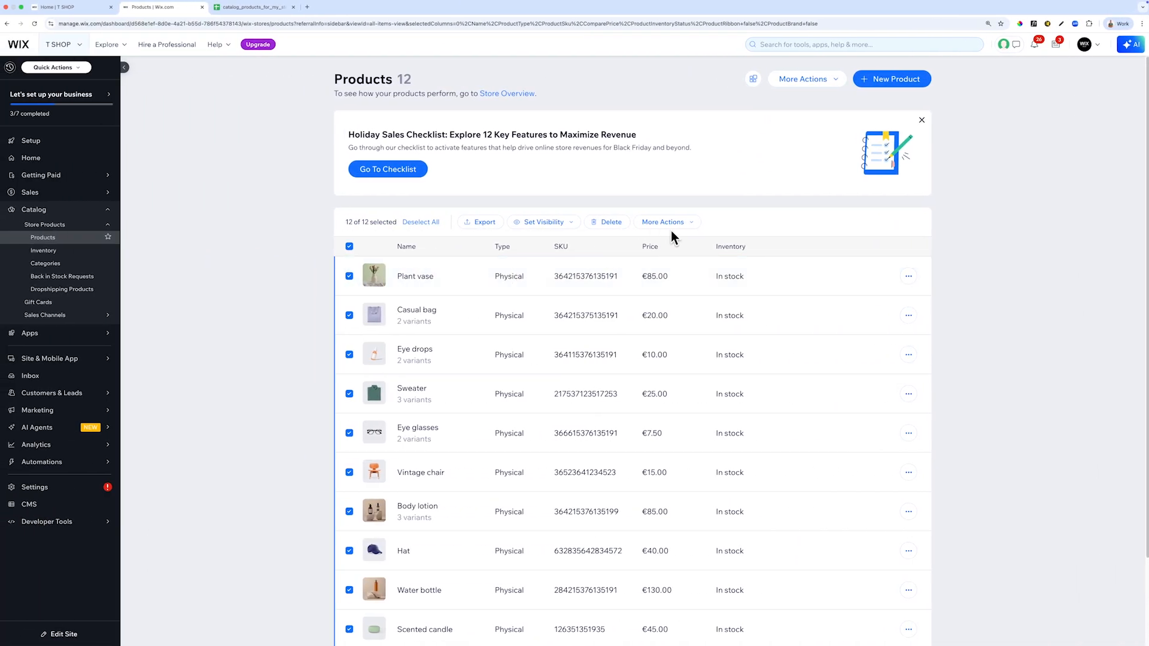
pyautogui.click(691, 227)
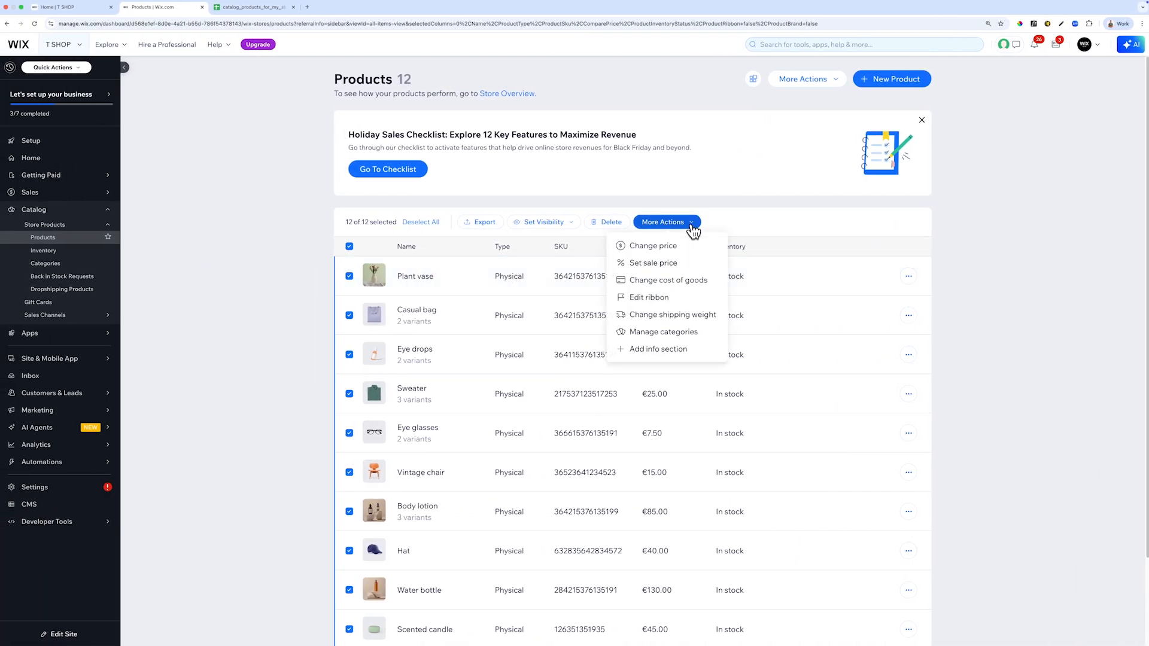
pyautogui.click(692, 231)
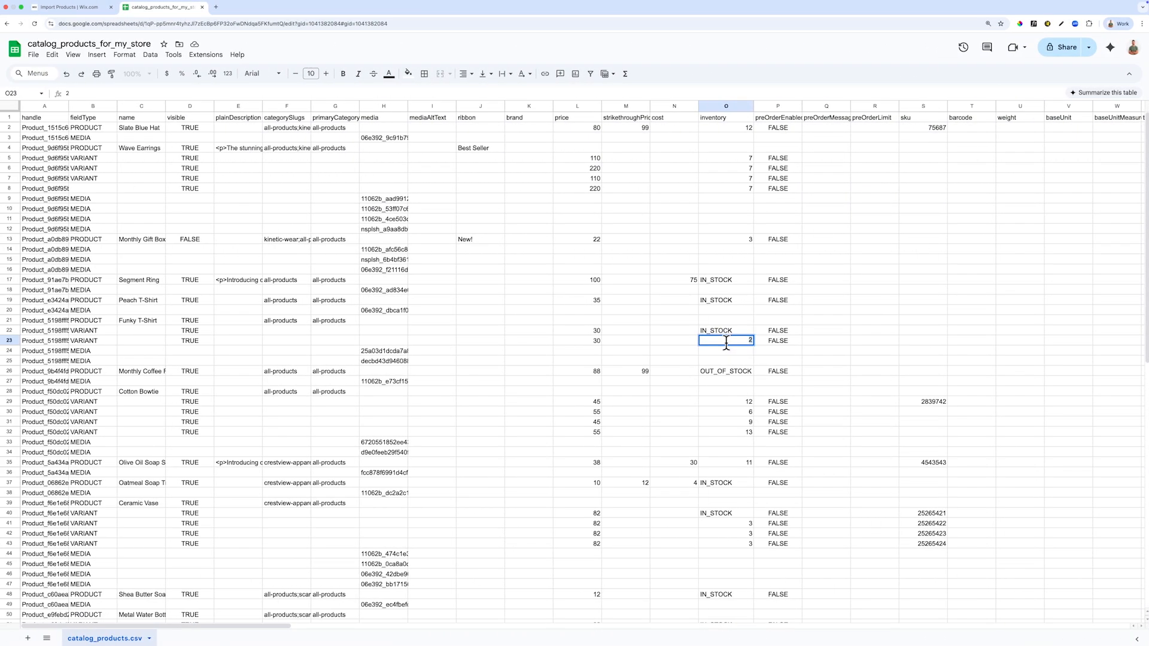
pyautogui.write('OUT_OF')
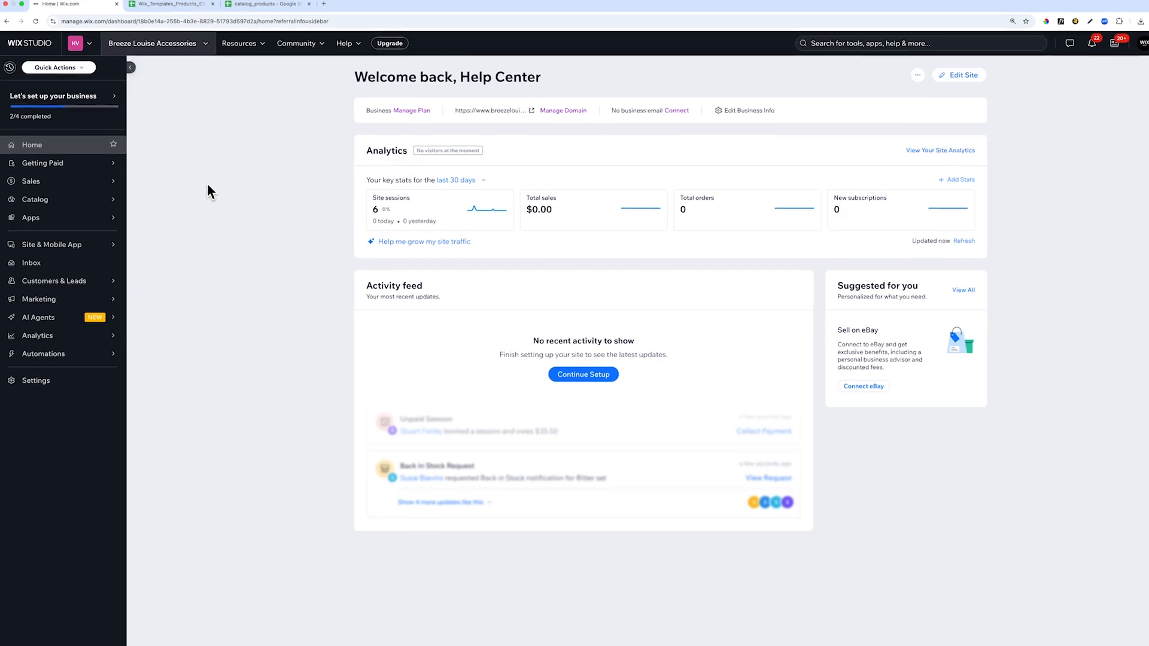
# Open the import tool from the store's product catalog and export the existing products to a CSV file
pyautogui.moveTo(79, 201)
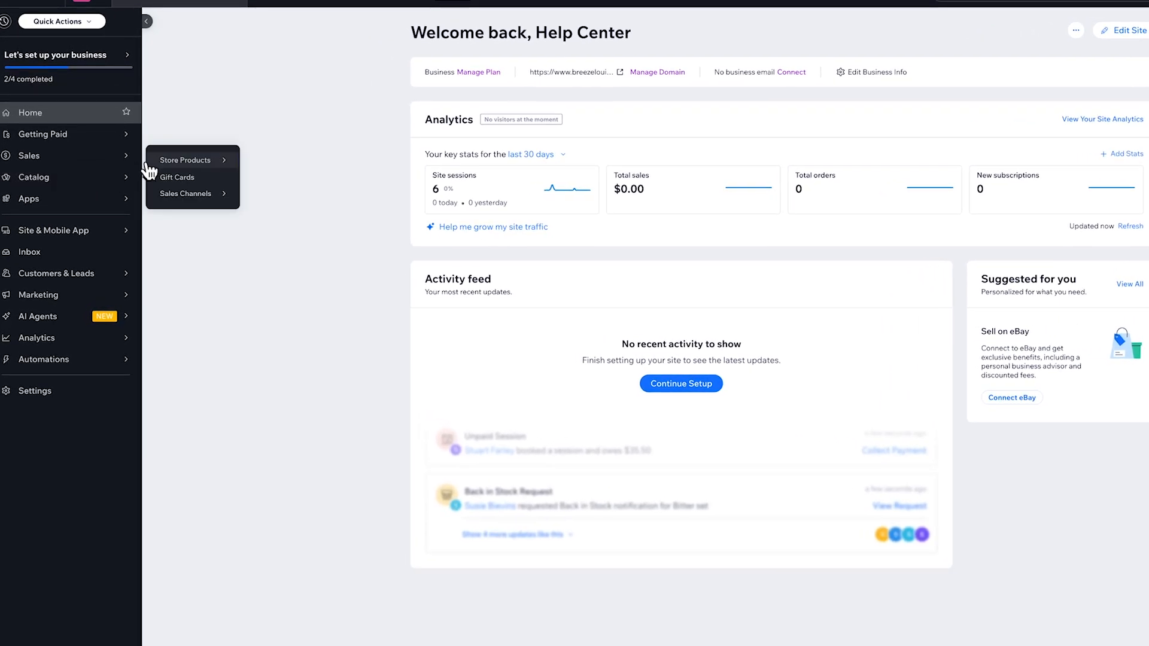
pyautogui.click(170, 159)
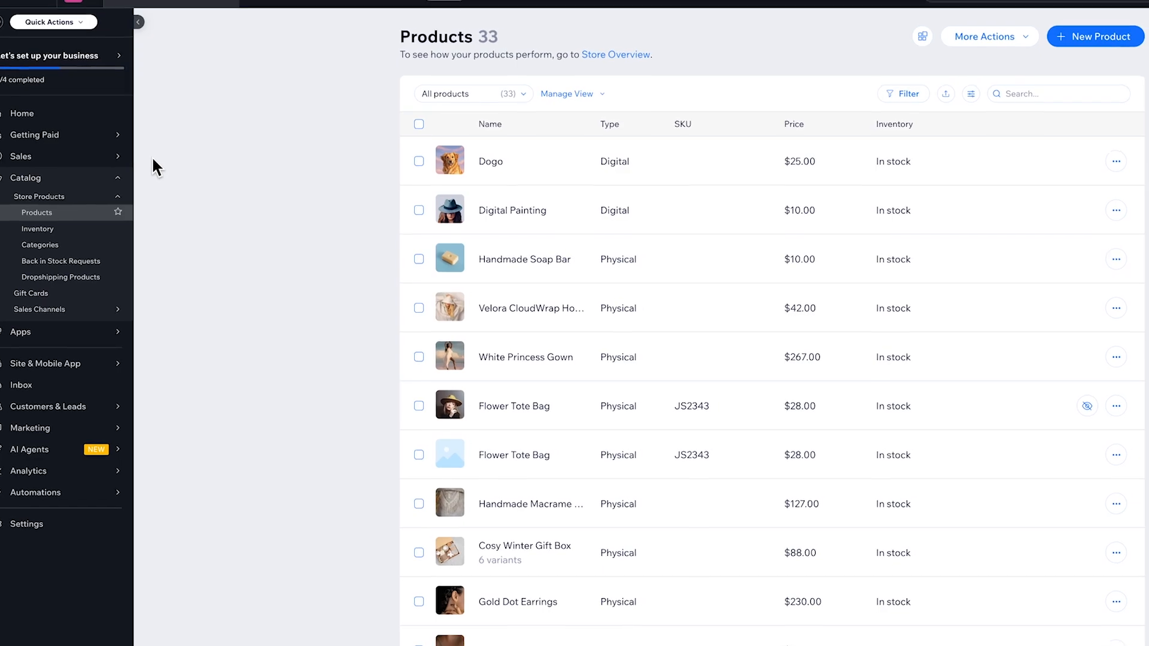
pyautogui.click(1034, 37)
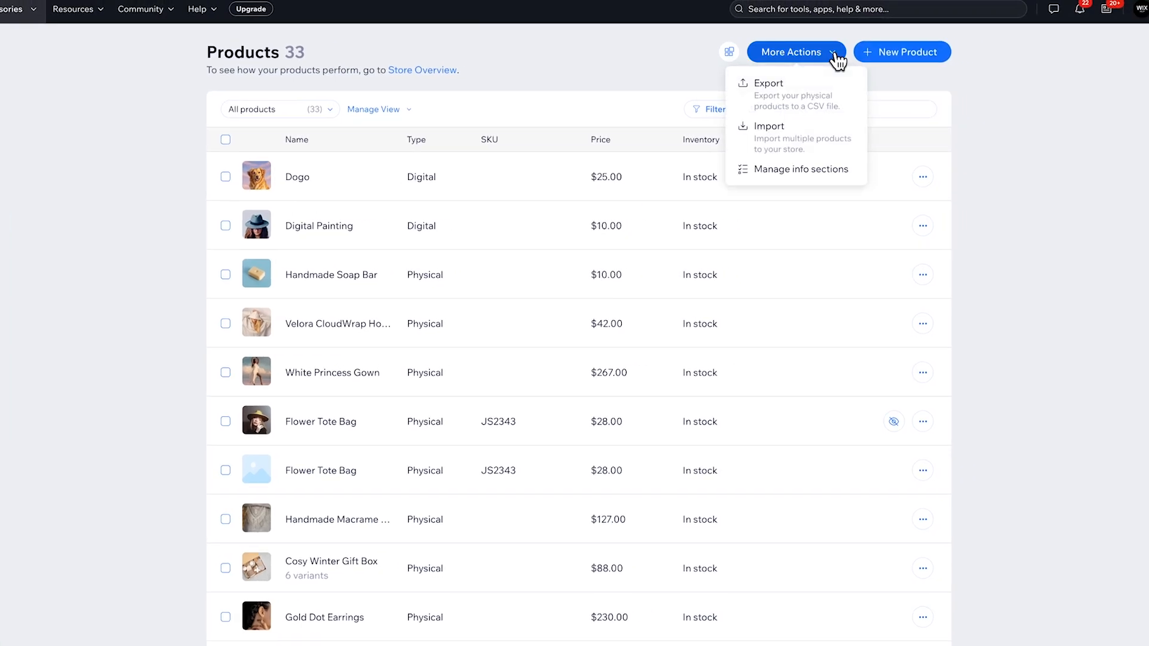
pyautogui.click(804, 127)
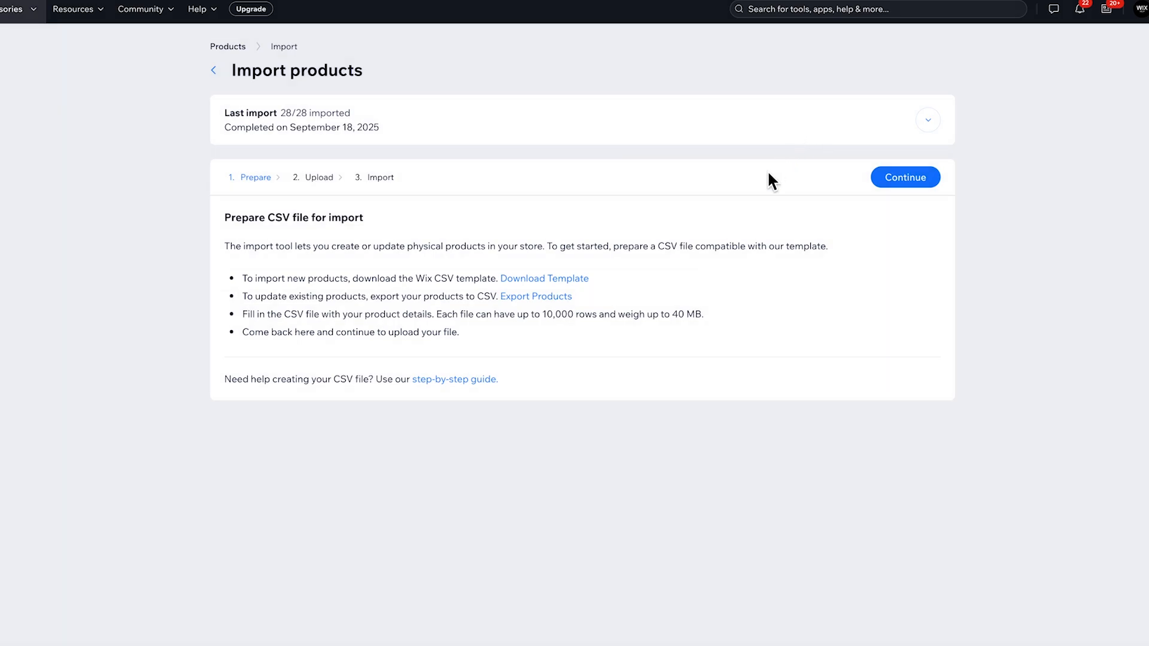
pyautogui.click(565, 296)
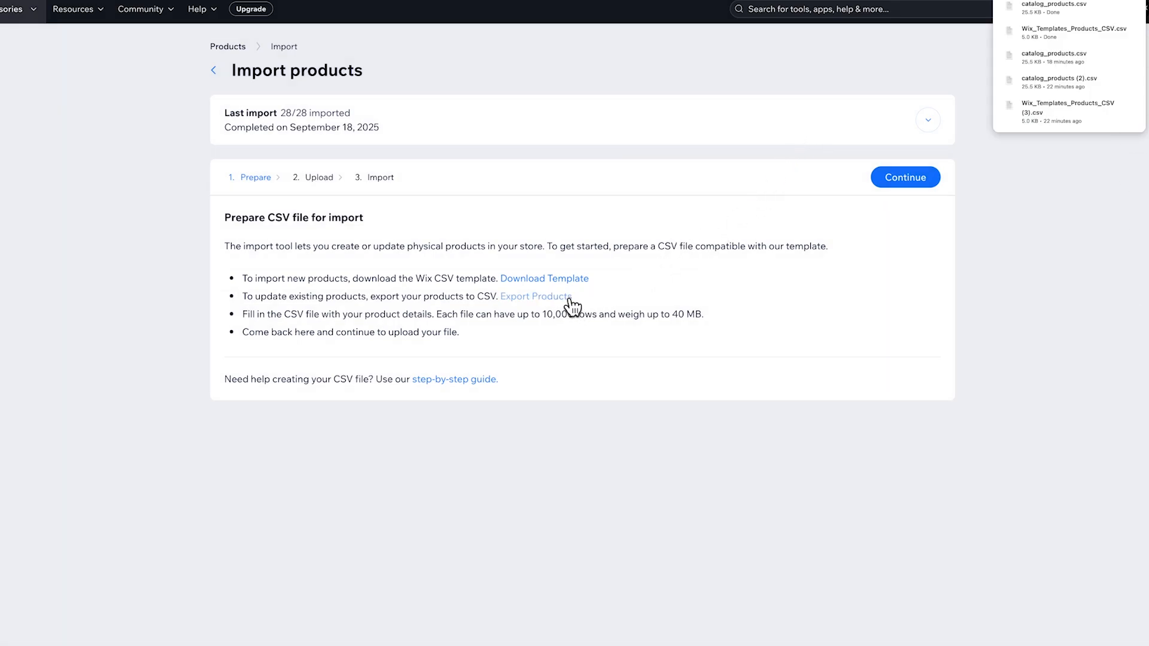
pyautogui.click(623, 295)
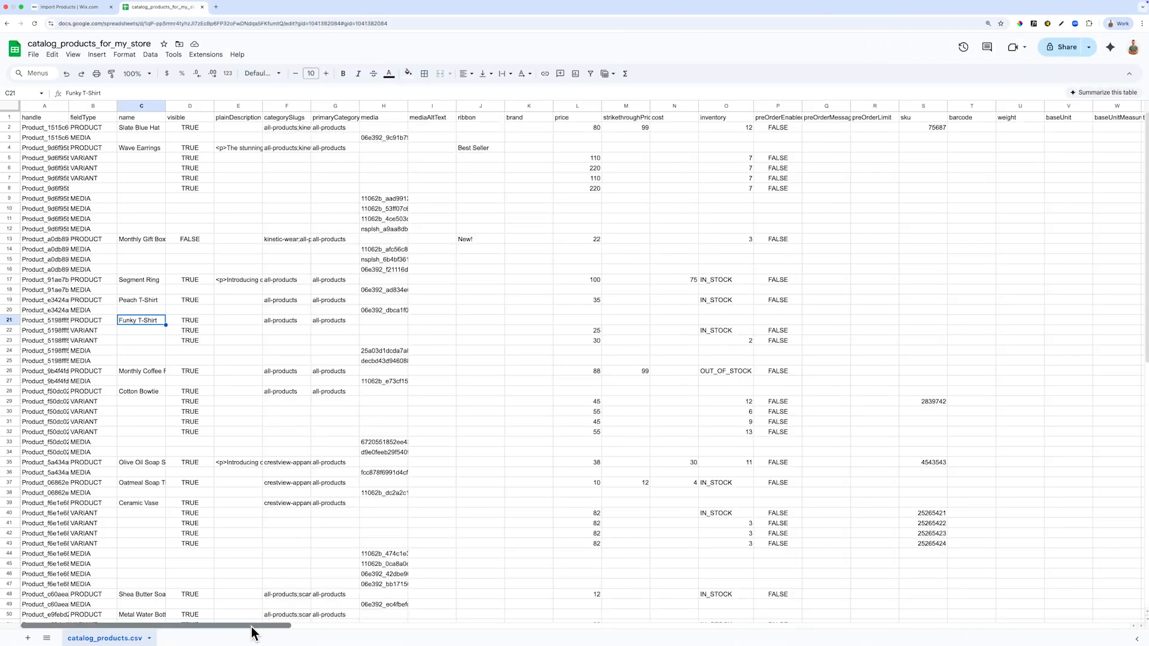
# Set the price of the Funky T-Shirt's Small variant in row 22 to 30
pyautogui.moveTo(252, 626); pyautogui.dragTo(448, 623)
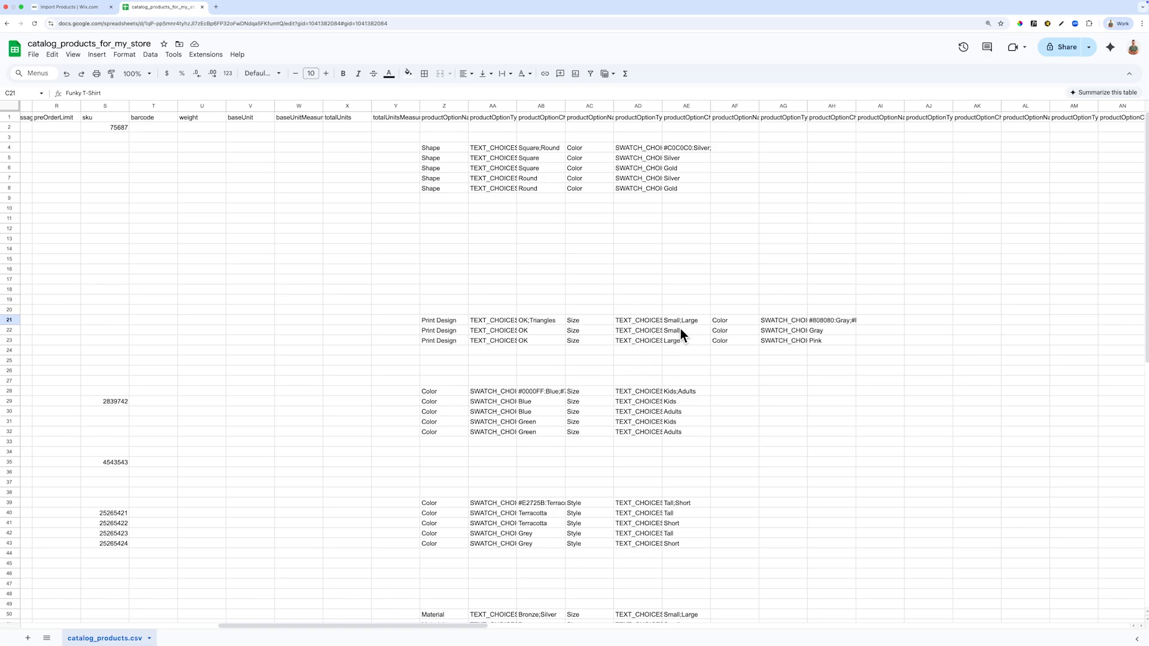
pyautogui.moveTo(372, 626); pyautogui.dragTo(159, 616)
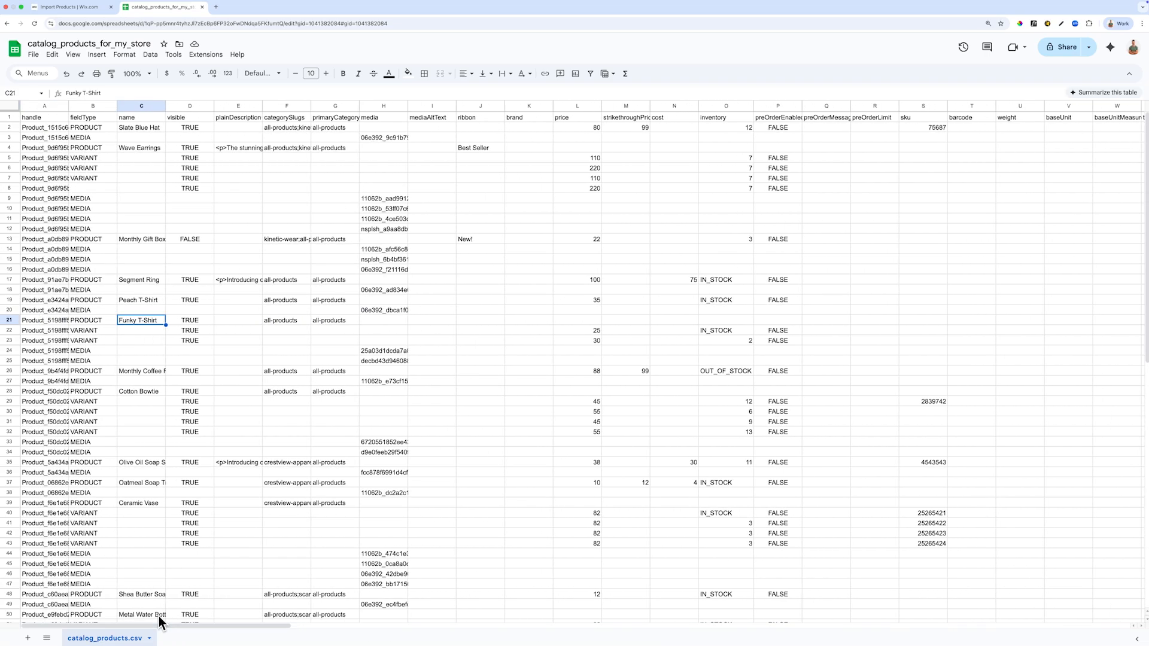
pyautogui.click(592, 330)
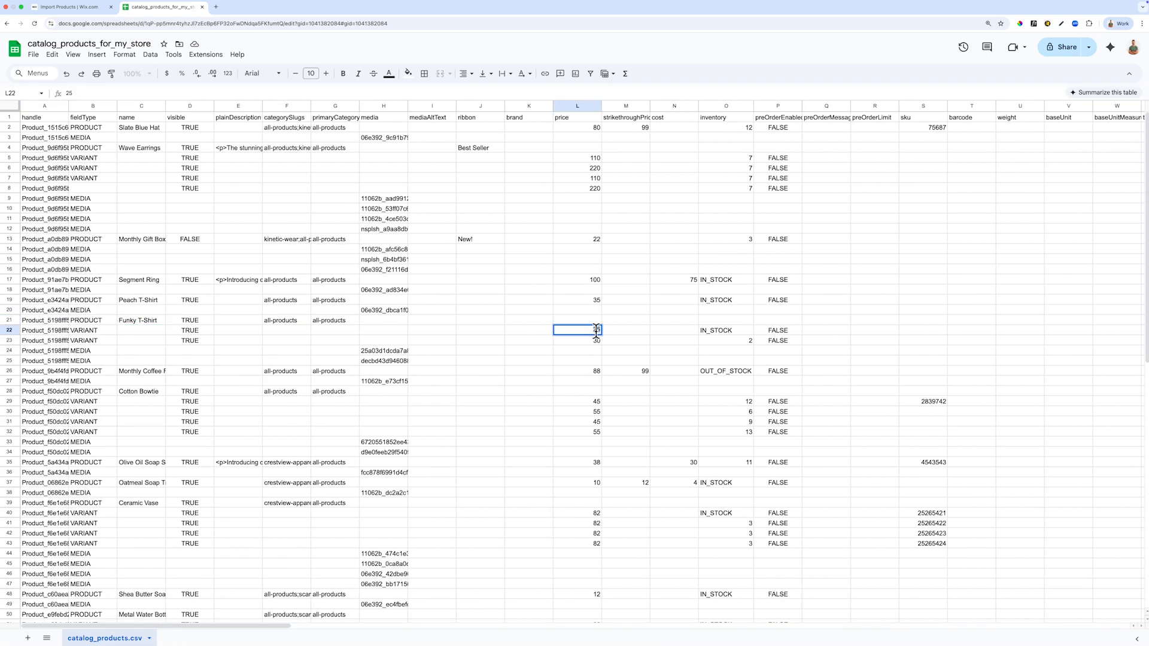
pyautogui.write('30')
pyautogui.press('Tab')
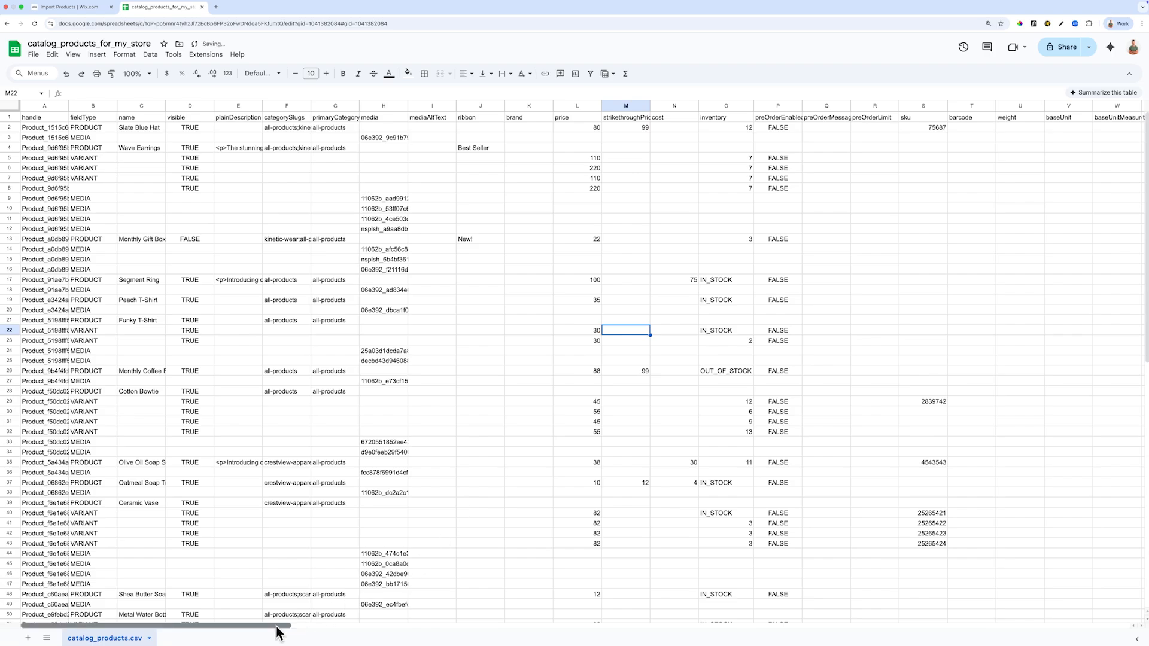
# Set the inventory of the Funky T-Shirt's Large variant in row 23 to OUT_OF_STOCK
pyautogui.moveTo(277, 625); pyautogui.dragTo(493, 583)
pyautogui.click(656, 341)
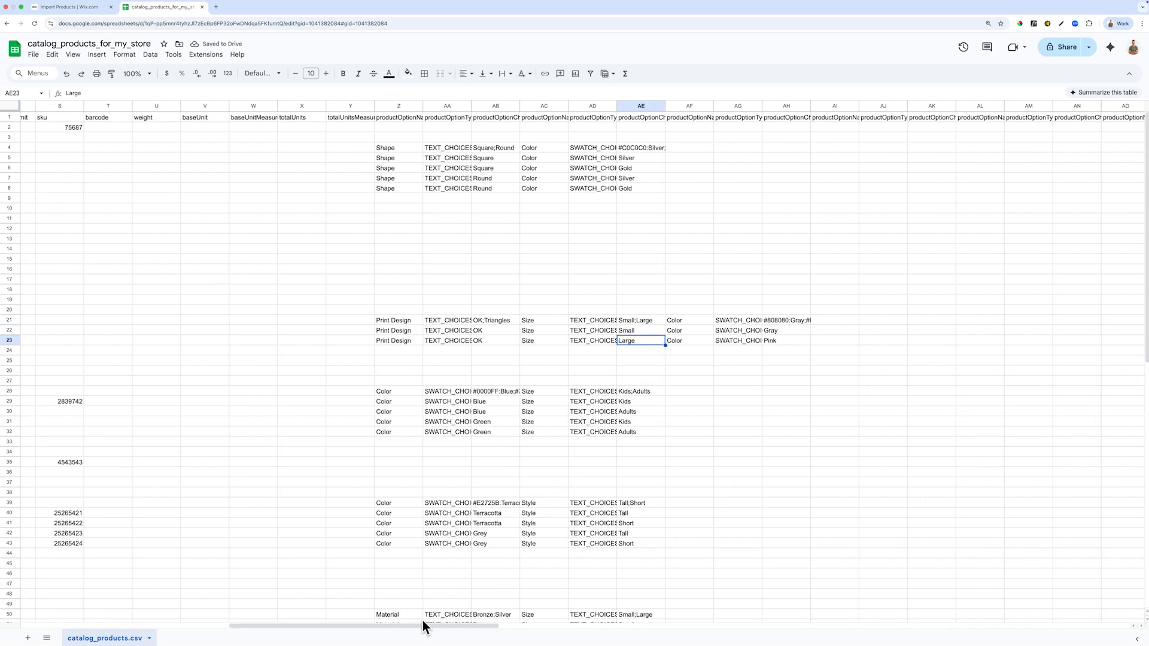
pyautogui.moveTo(422, 626); pyautogui.dragTo(210, 623)
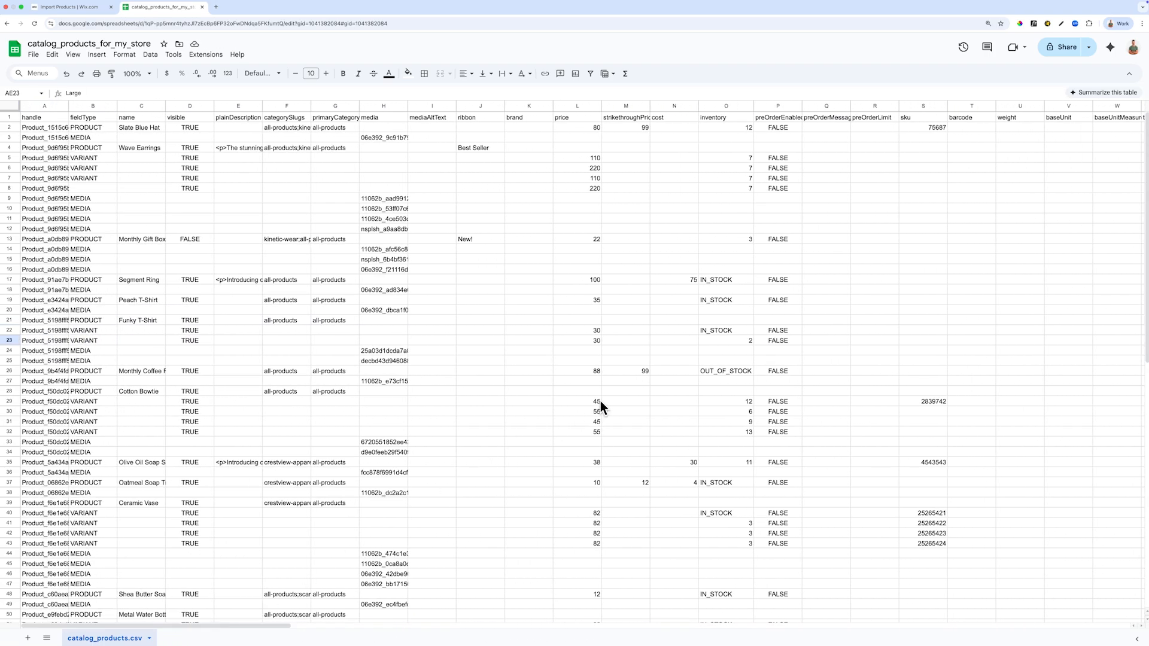
pyautogui.click(726, 341)
pyautogui.write('OUT_')
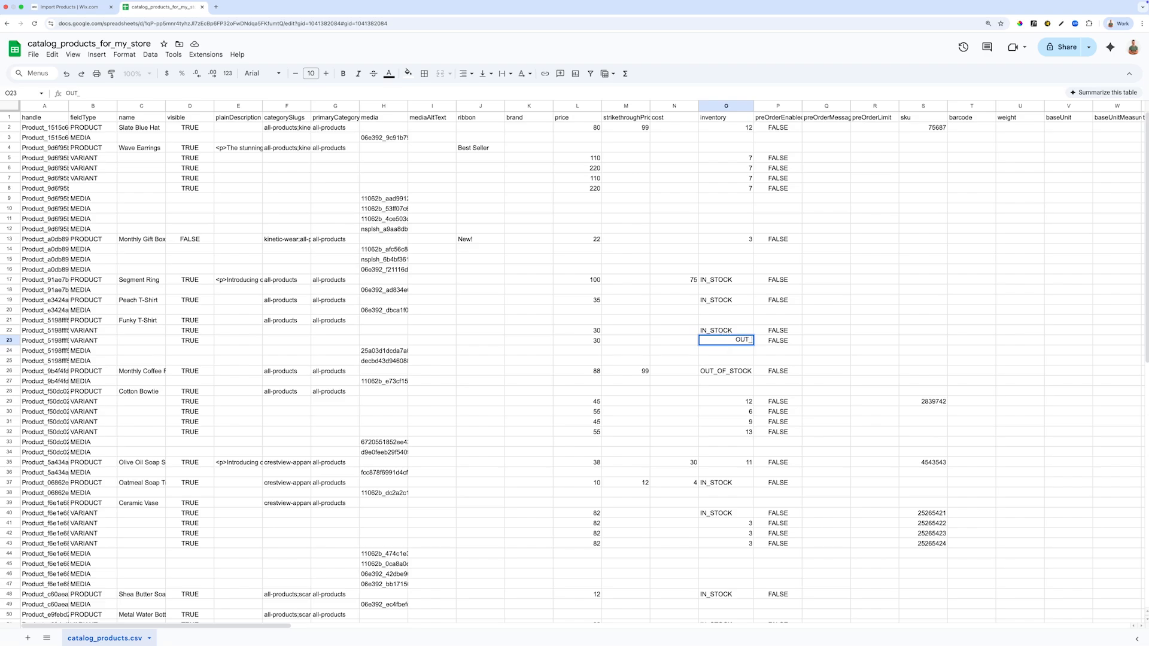
pyautogui.write('OF_STOCK')
pyautogui.click(669, 339)
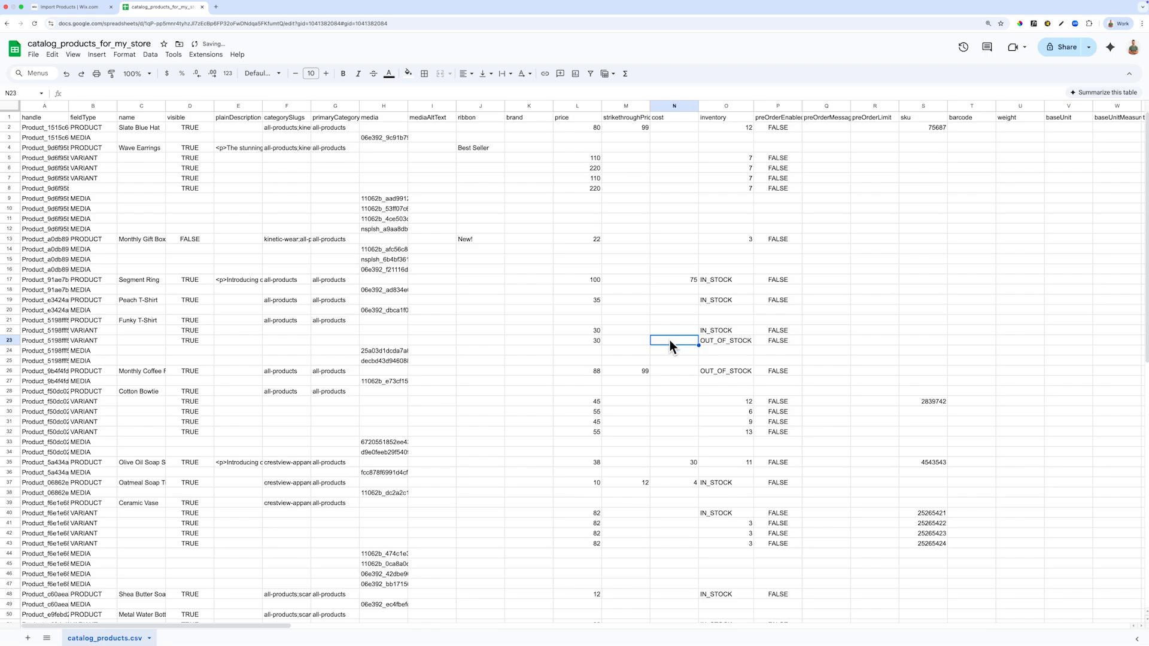
# Download the edited product sheet as a Comma Separated Values (.csv) file
pyautogui.click(32, 54)
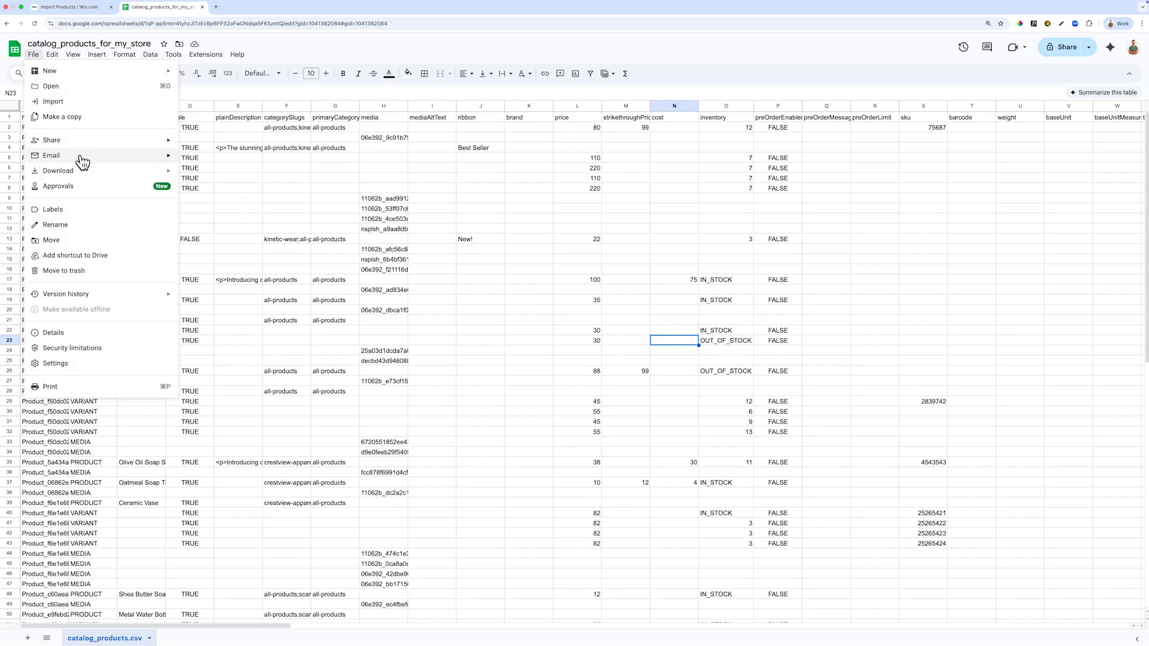
pyautogui.moveTo(87, 174)
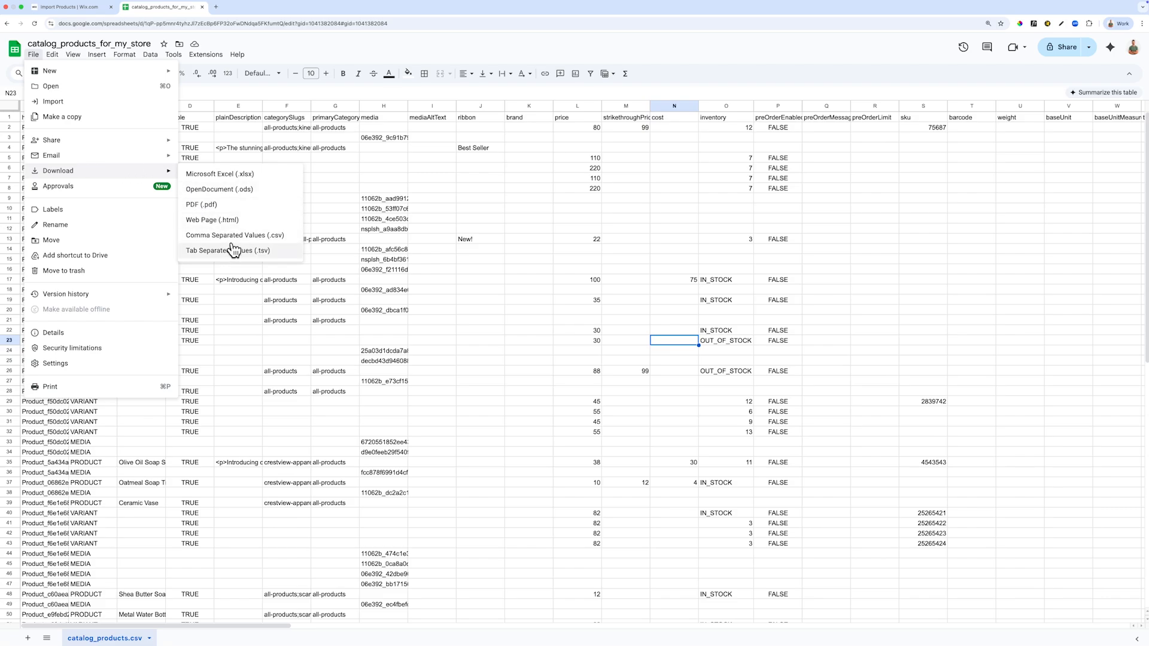
pyautogui.click(244, 237)
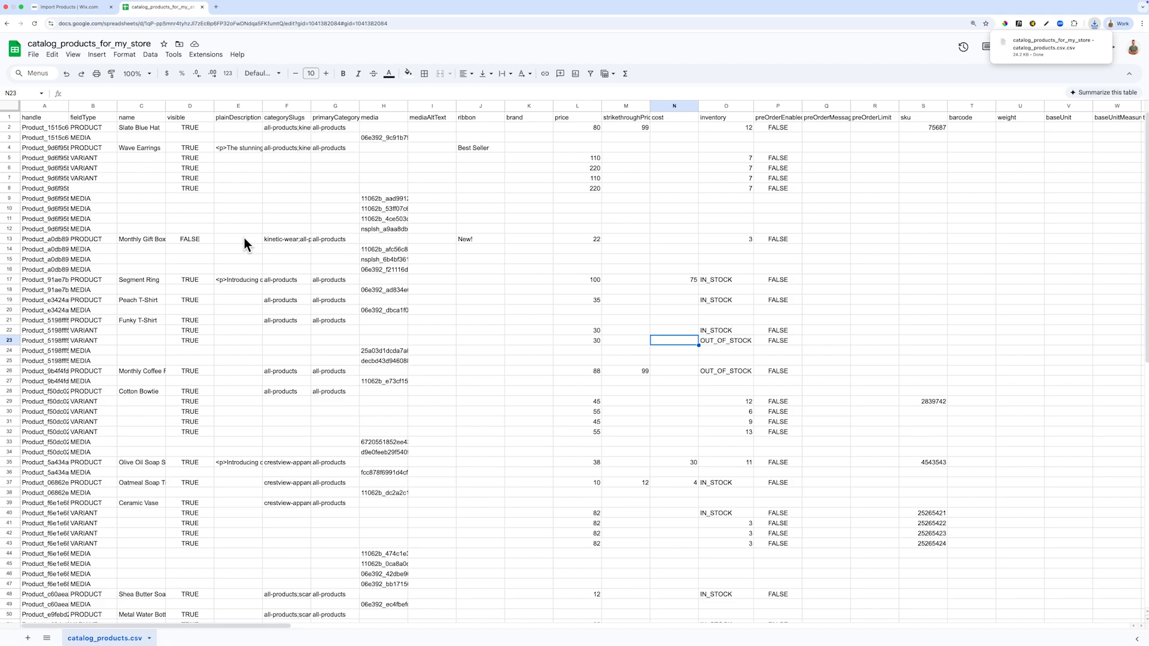
# Switch to the Wix product import page, upload "catalog_products_for_my_store - catalog_products.csv.csv" and import it
pyautogui.click(70, 7)
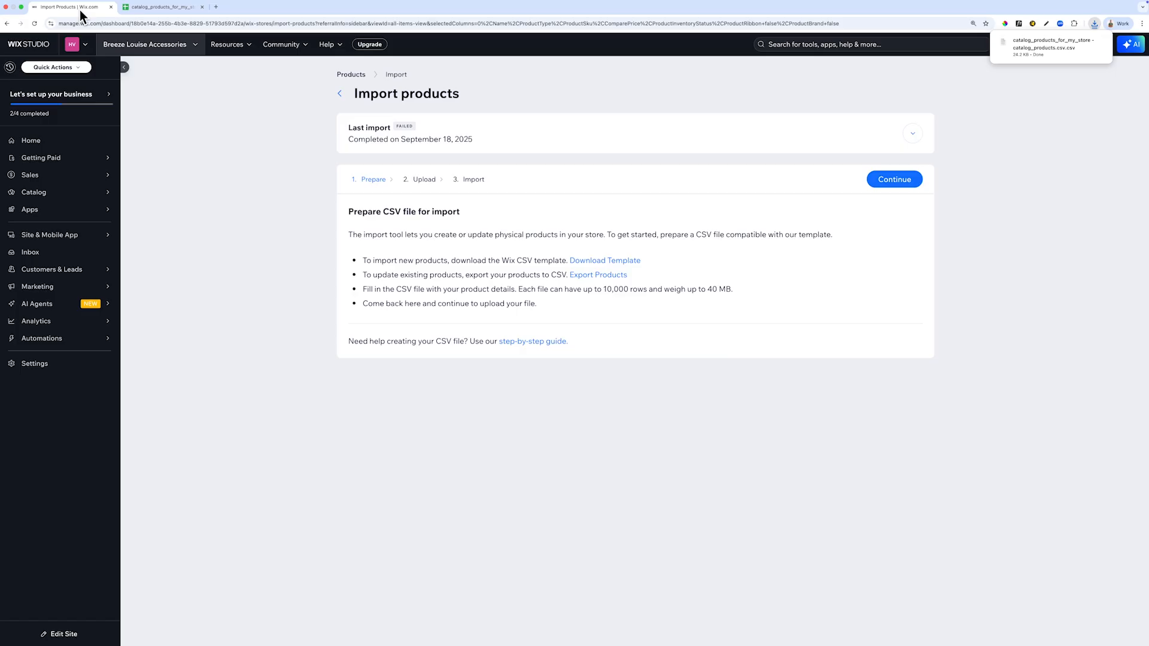
pyautogui.click(893, 180)
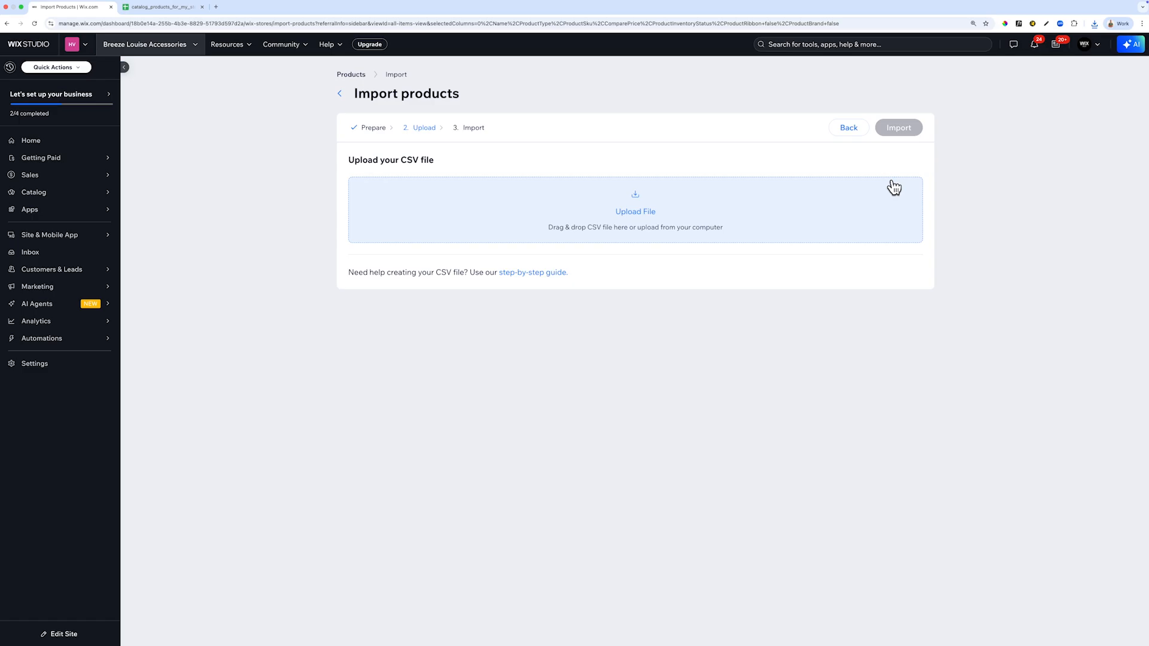
pyautogui.click(643, 216)
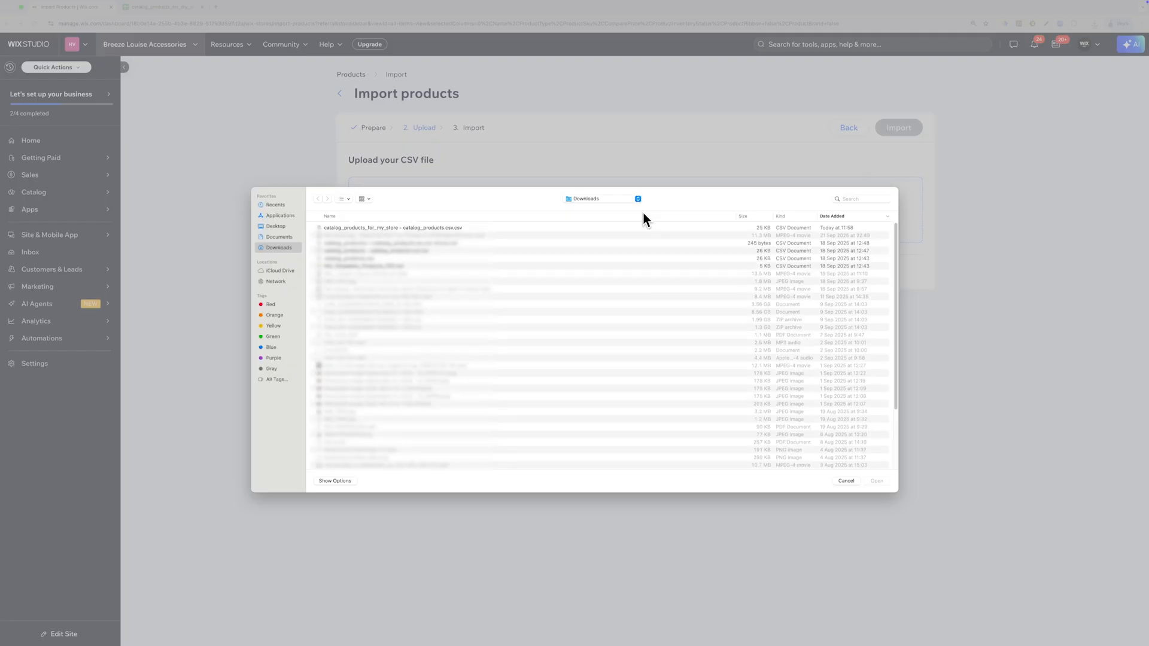
pyautogui.click(449, 228)
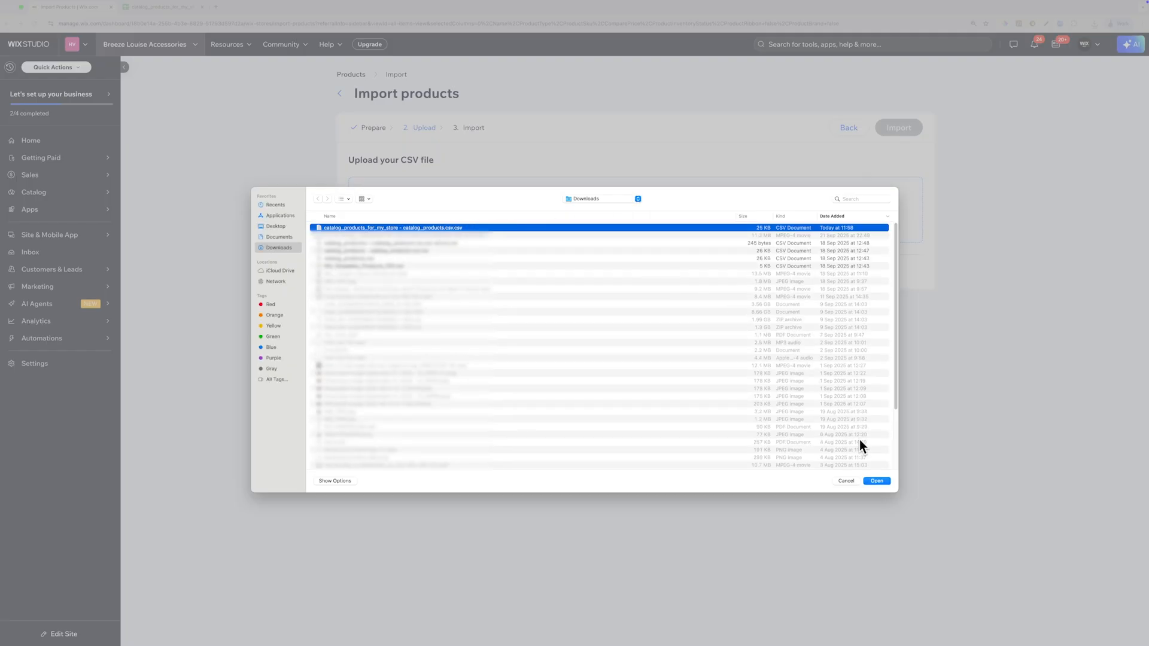
pyautogui.click(876, 481)
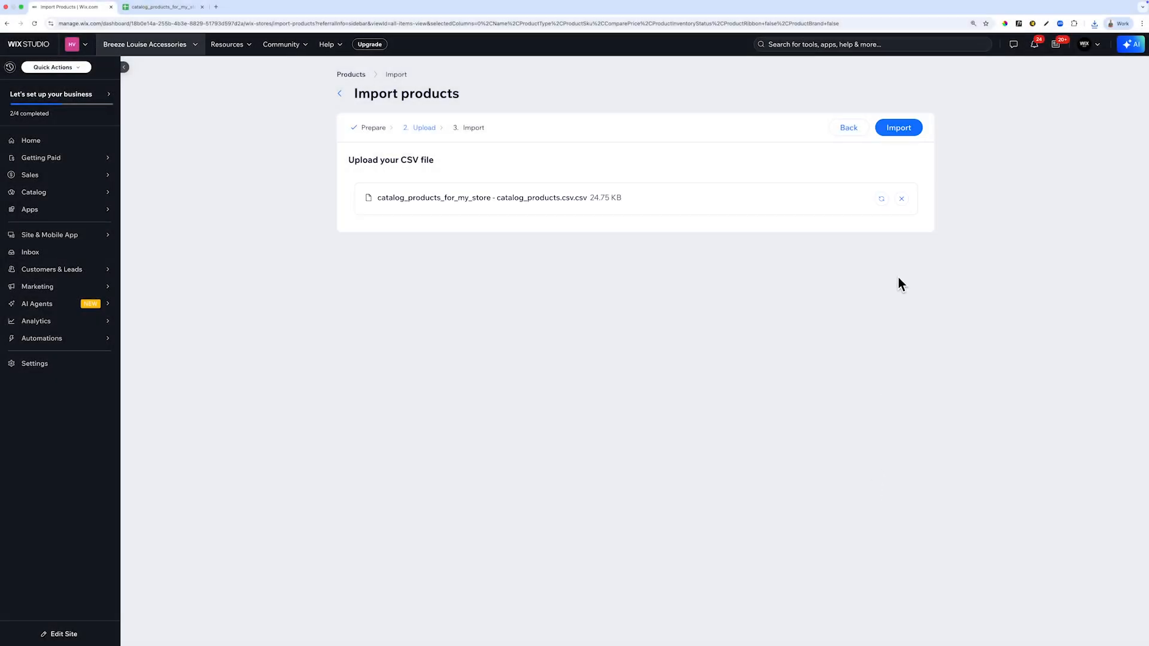
pyautogui.click(905, 132)
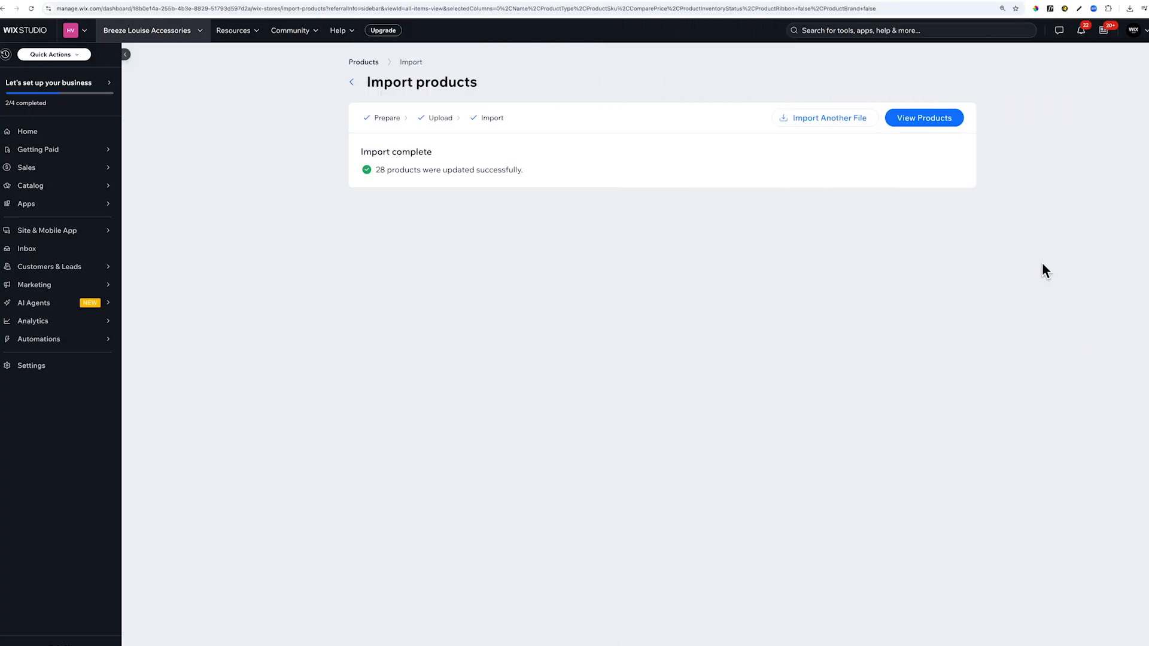
# View the store's products, search for "Funky" and open the Funky T-Shirt to review its details
pyautogui.click(953, 123)
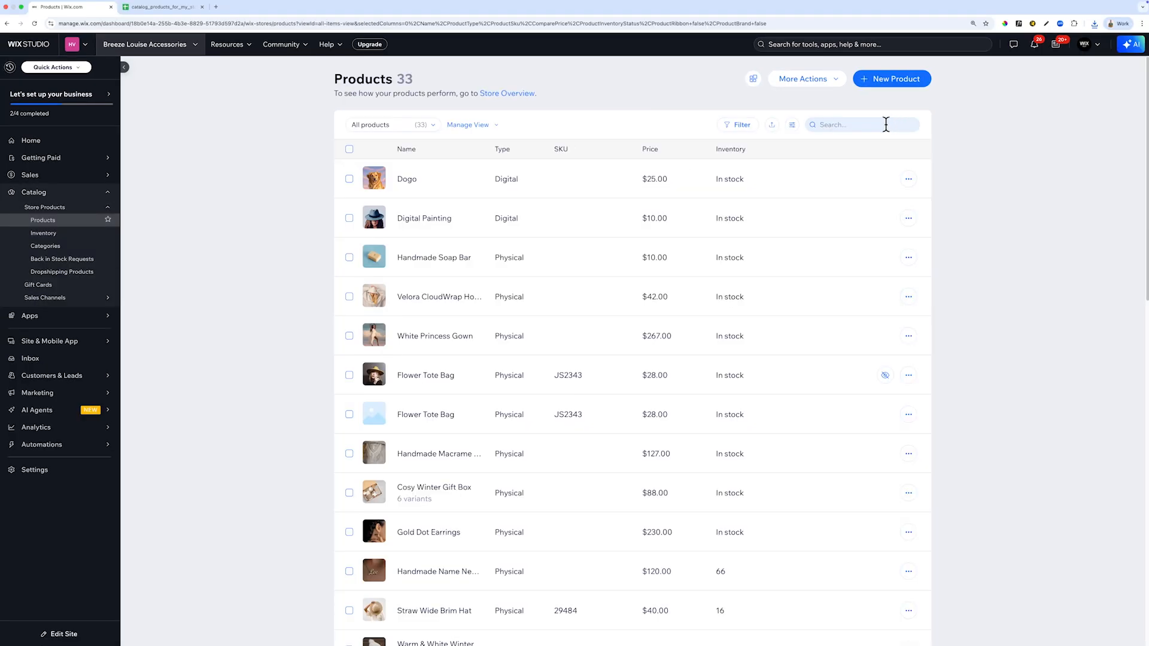
pyautogui.click(884, 125)
pyautogui.write('Funky')
pyautogui.click(491, 185)
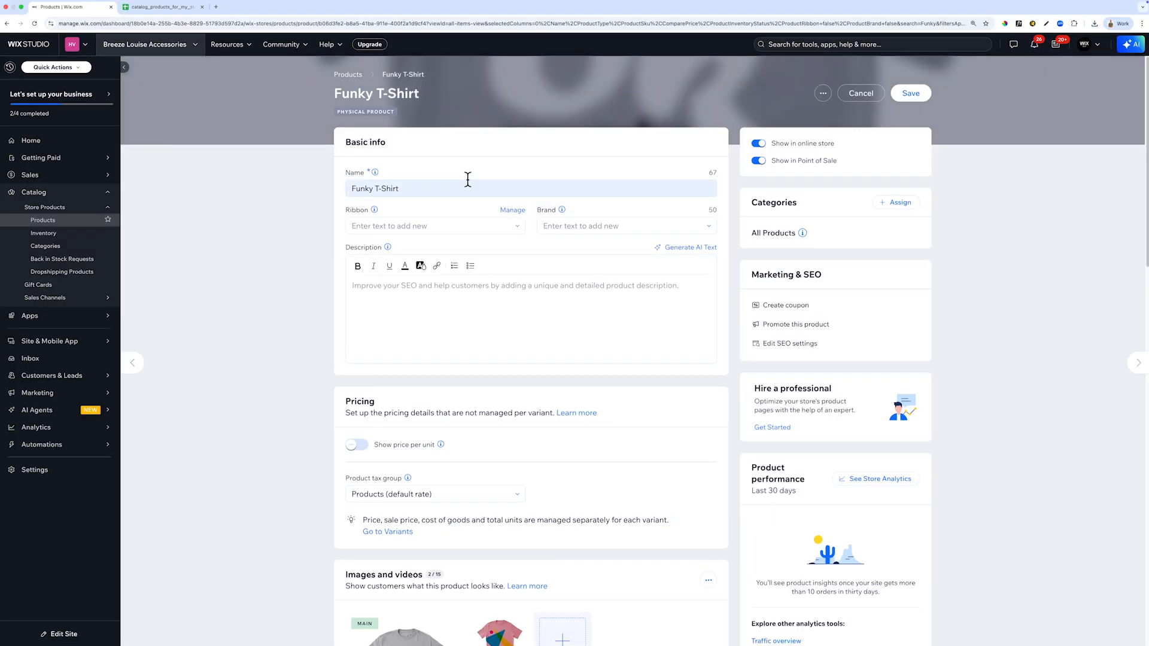
pyautogui.scroll(-10, 285, 292)
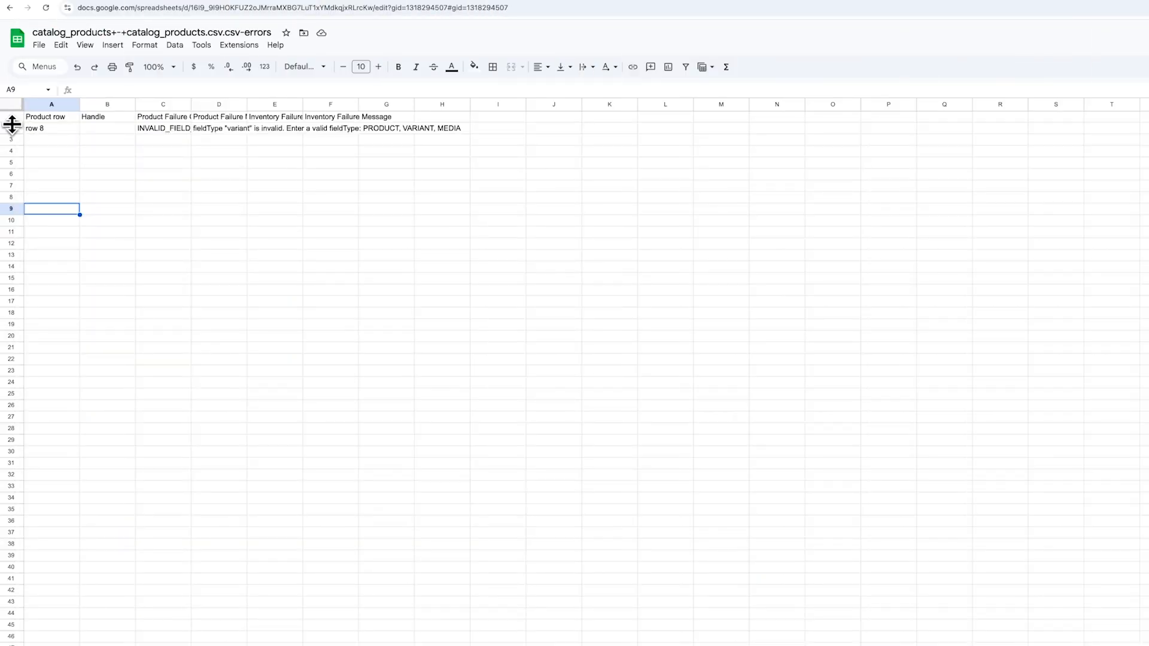
# Switch to the catalog_products_for_my_store spreadsheet and restore the missing fieldType in row 8 to VARIANT
pyautogui.click(10, 127)
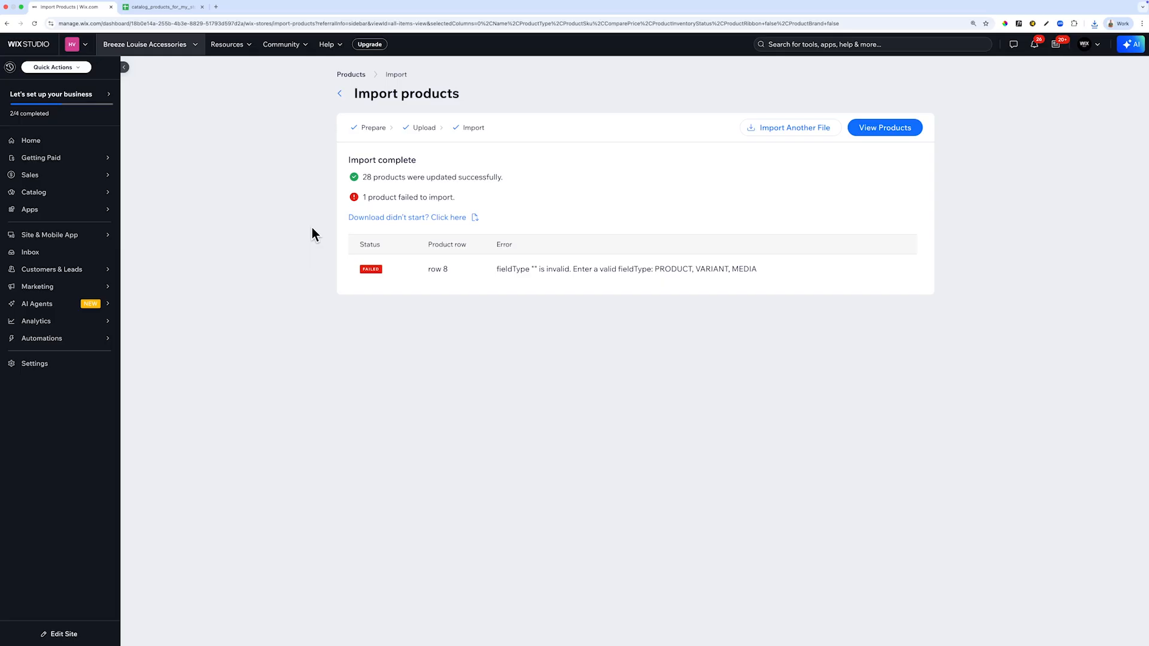
pyautogui.click(144, 7)
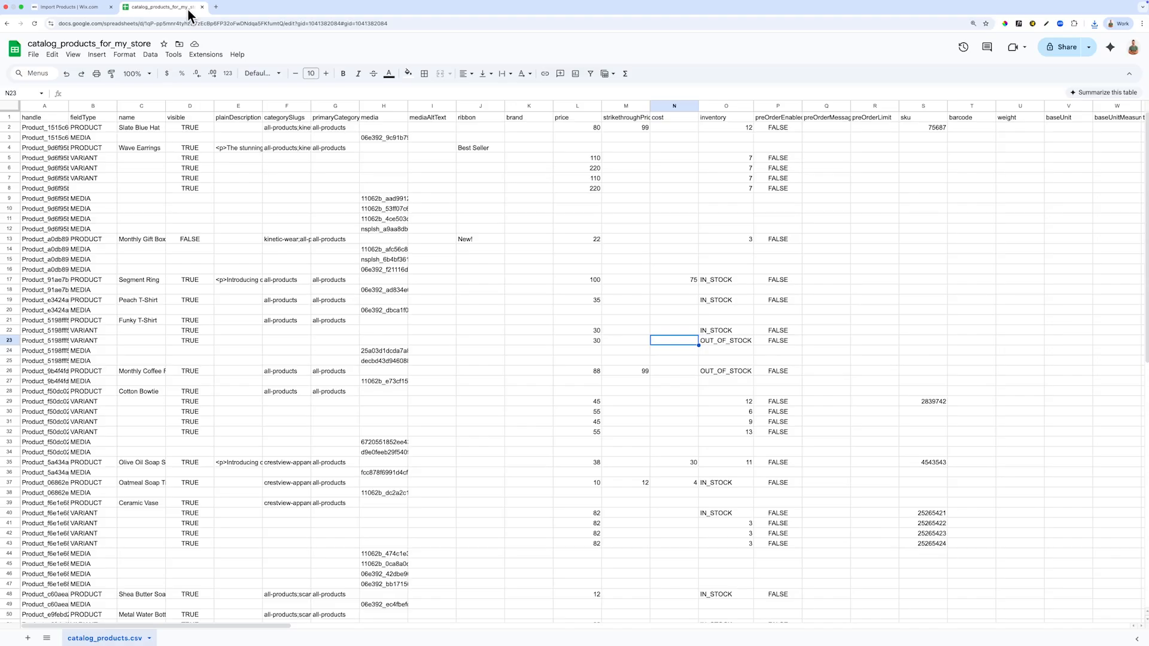
pyautogui.click(89, 188)
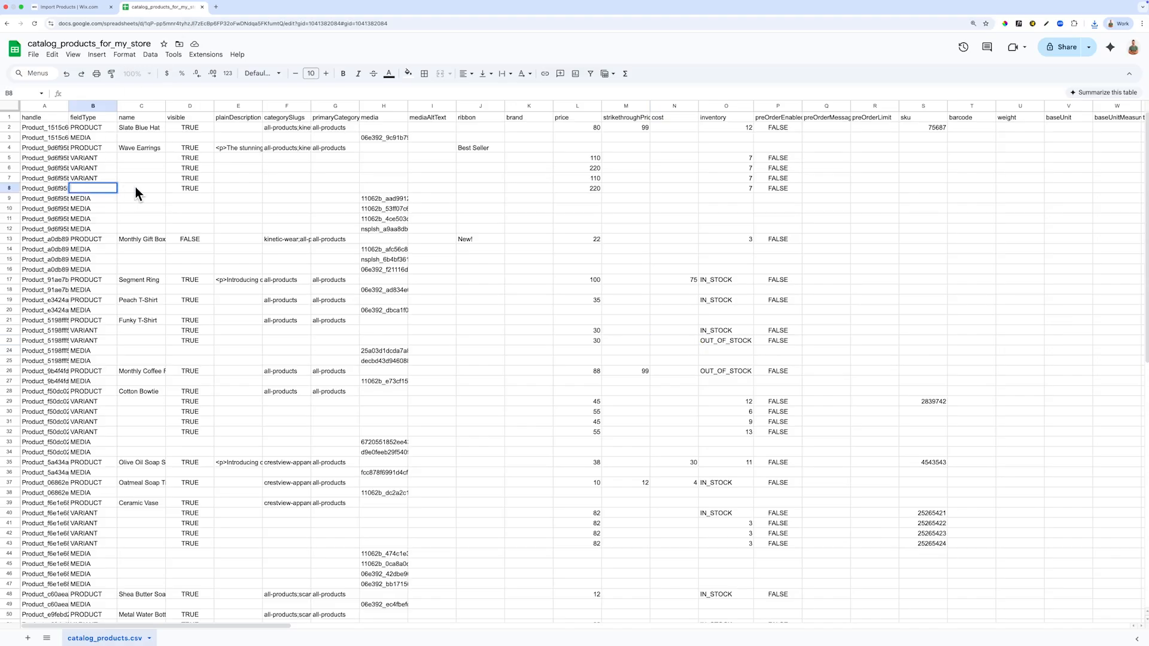
pyautogui.hotkey('ctrl', 'z')
pyautogui.press('Left')
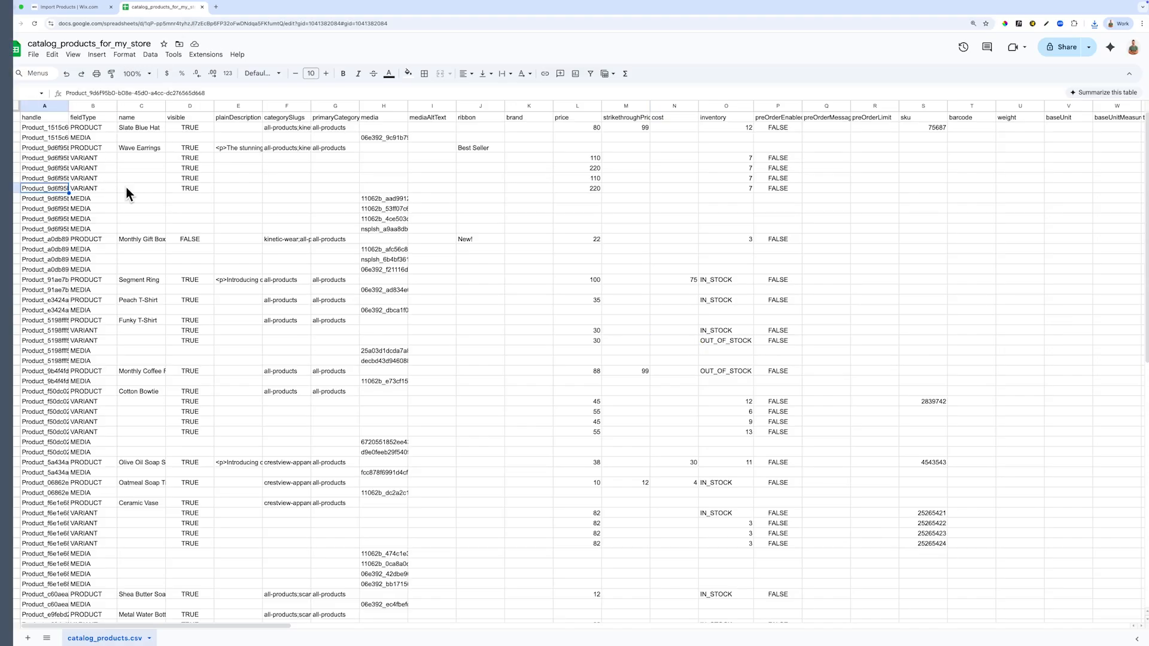